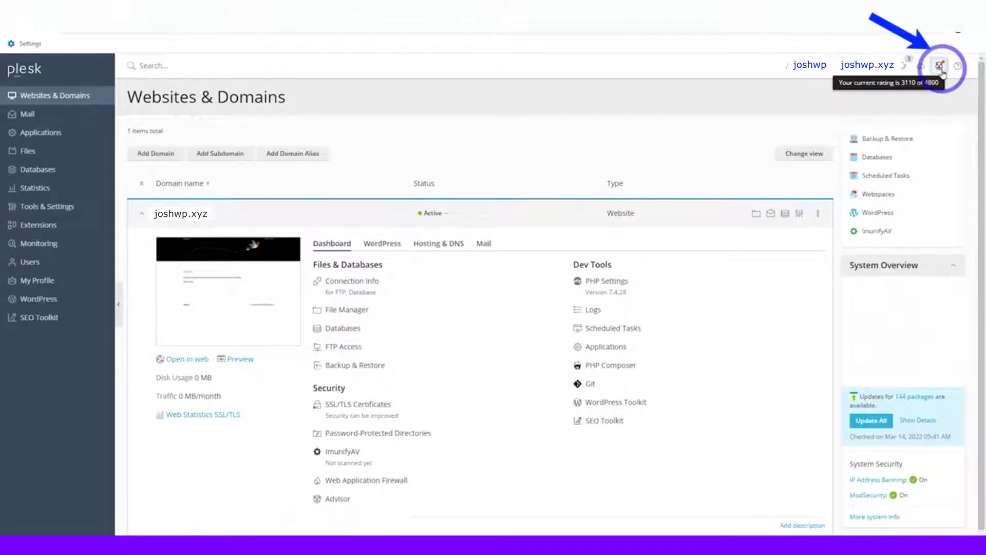
Step: Open the component installer and expand the Plesk extensions group to reach Plesk Firewall
click(940, 66)
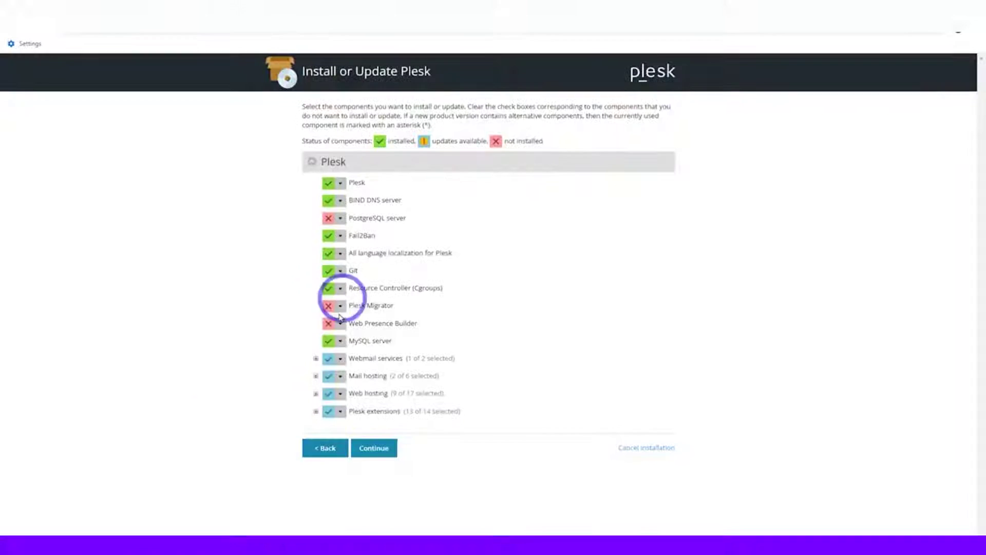
click(317, 412)
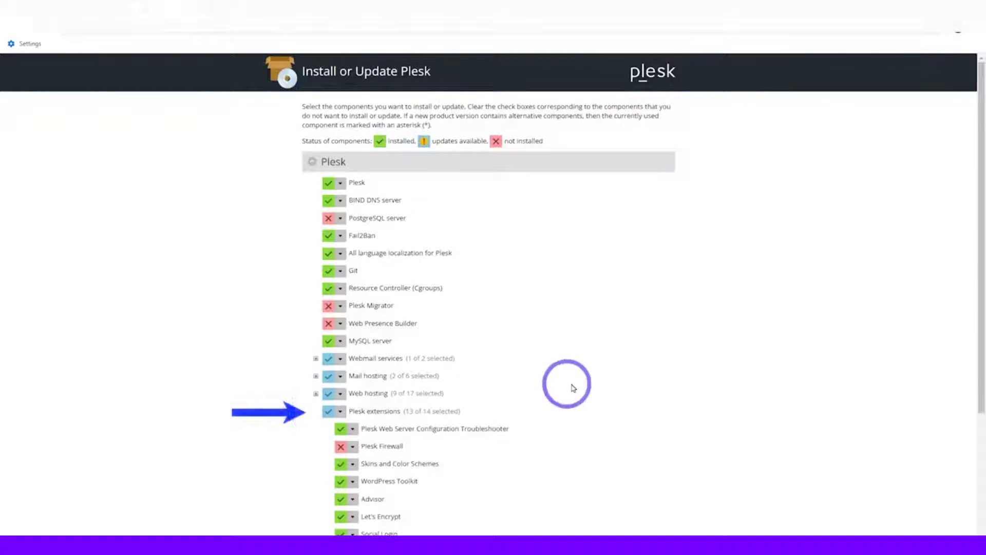
scroll(570, 386, down, 5)
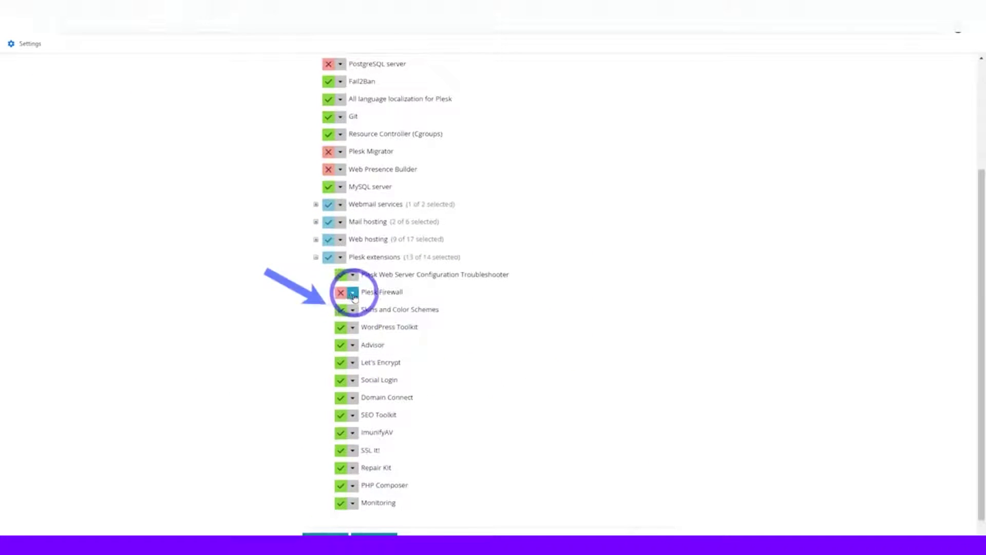
scroll(461, 332, down, 1)
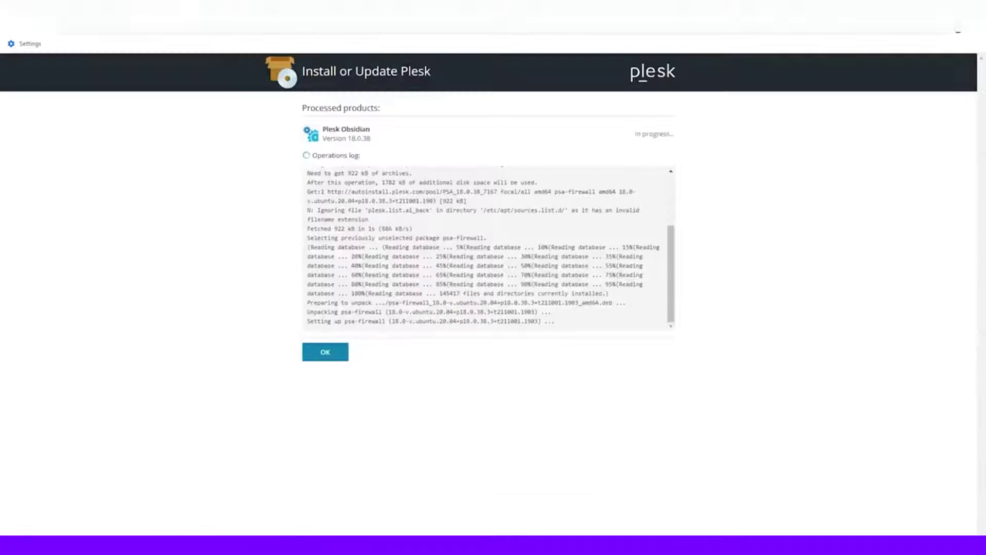
scroll(414, 223, down, 3)
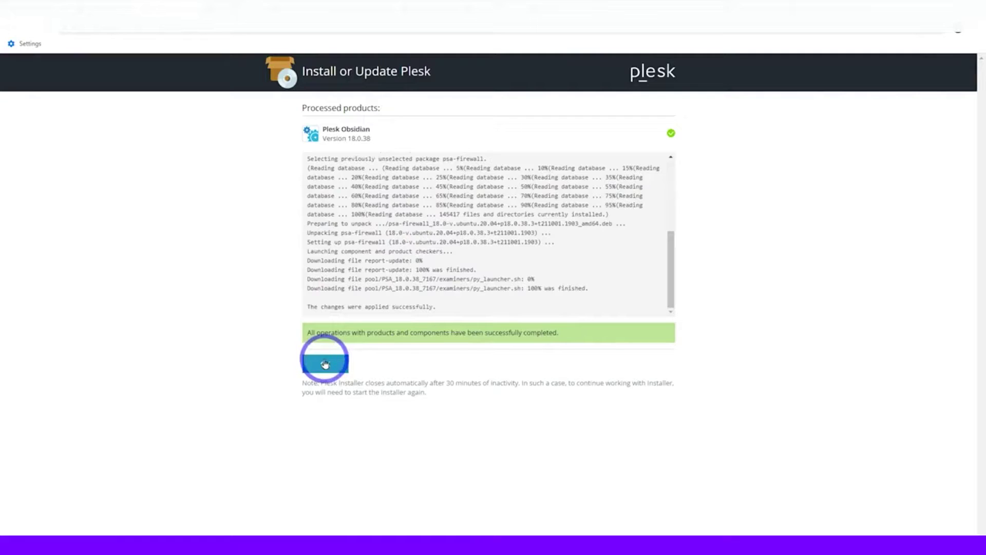
Step: Close the completed Plesk Firewall installation and go to Tools & Settings
click(325, 364)
click(23, 206)
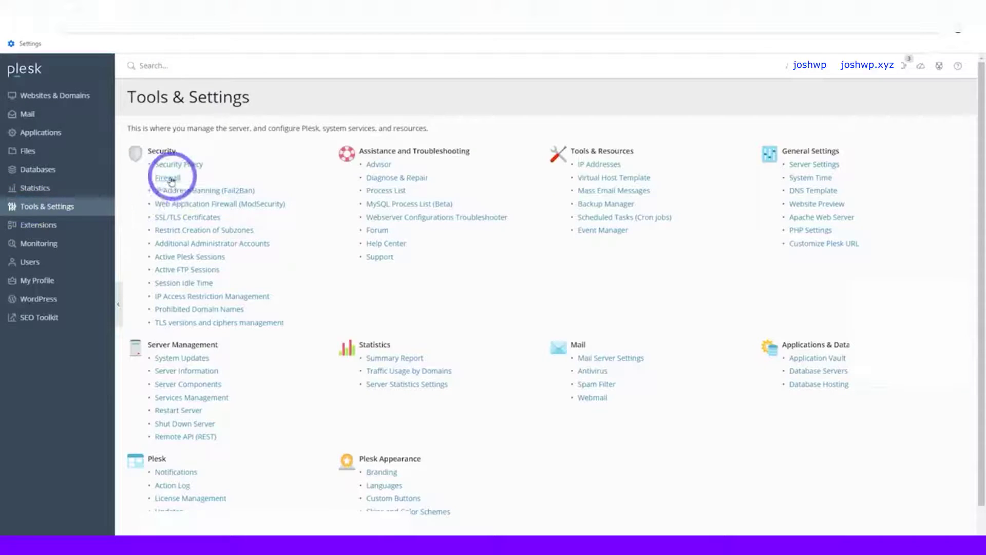
click(165, 177)
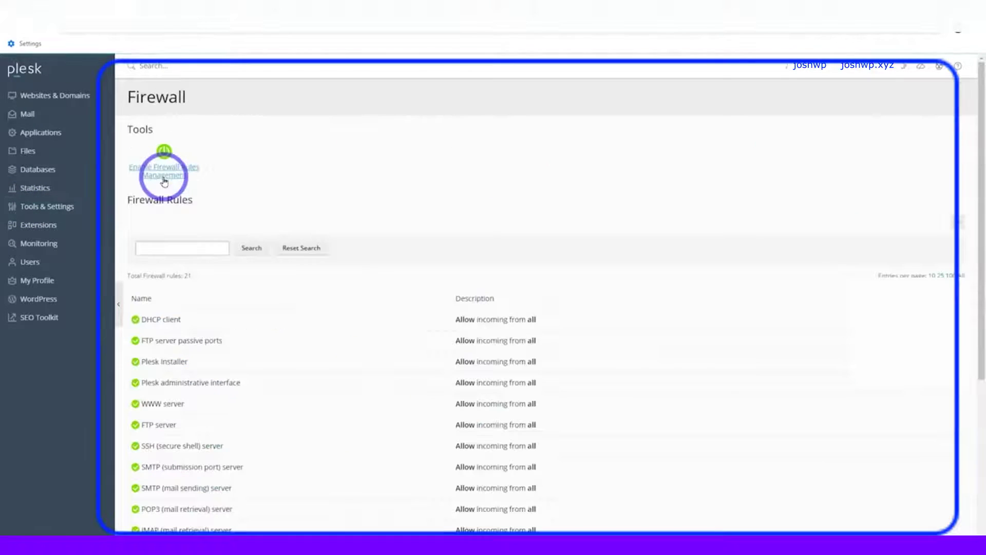
scroll(424, 301, down, 5)
scroll(424, 318, up, 4)
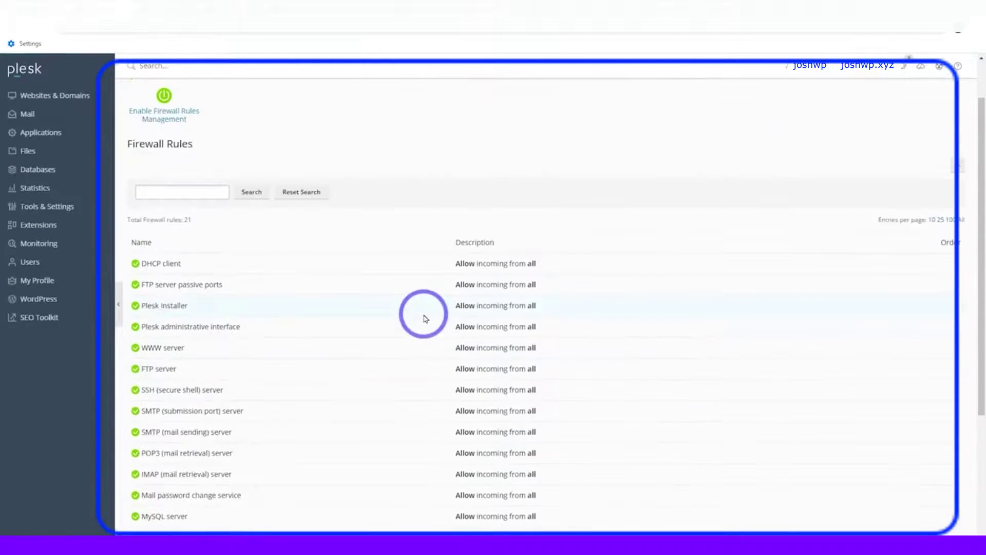